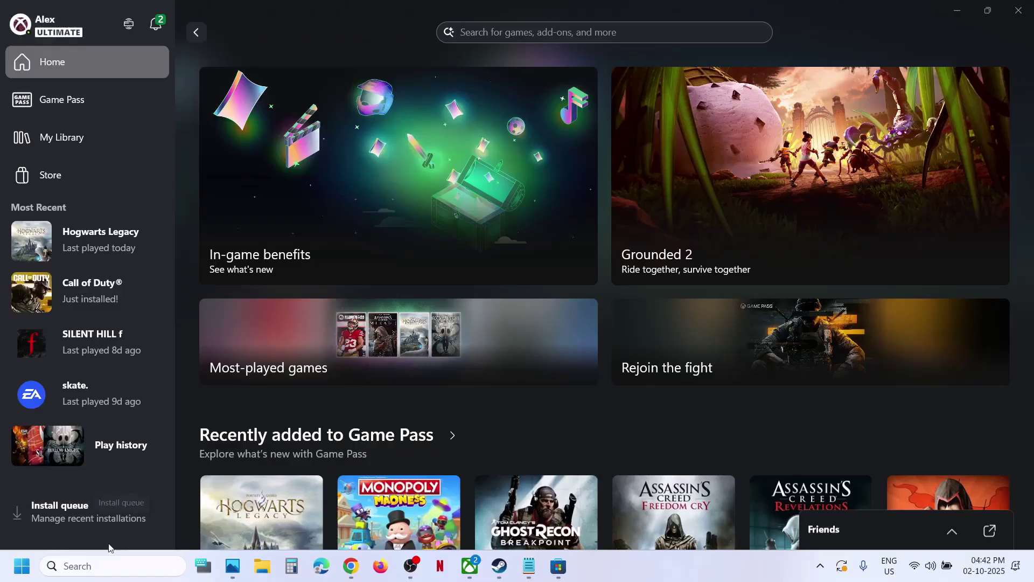
Step: Find the Xbox app through Windows search and switch to it
left_click(101, 556)
type("xbox")
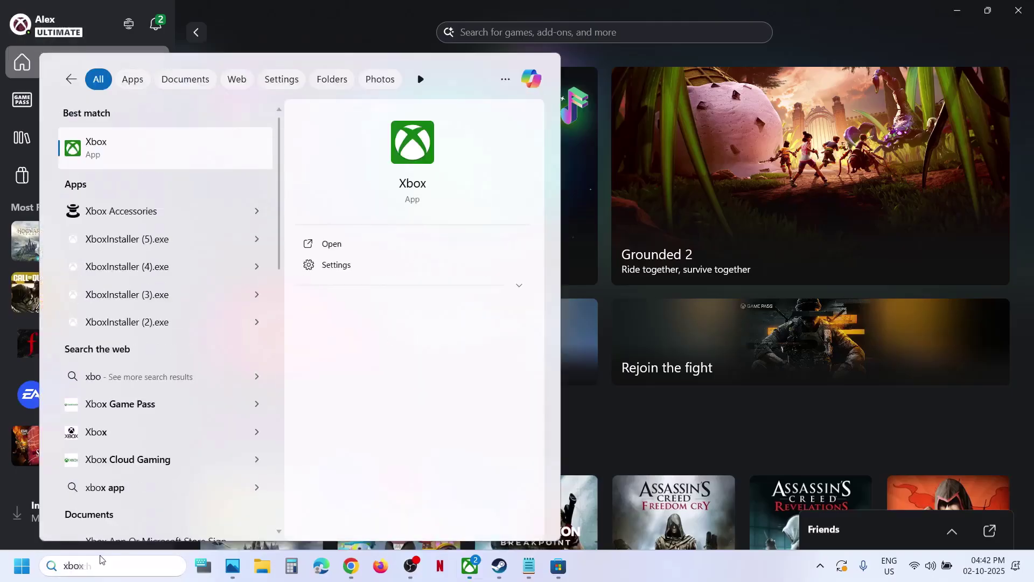
key("Return")
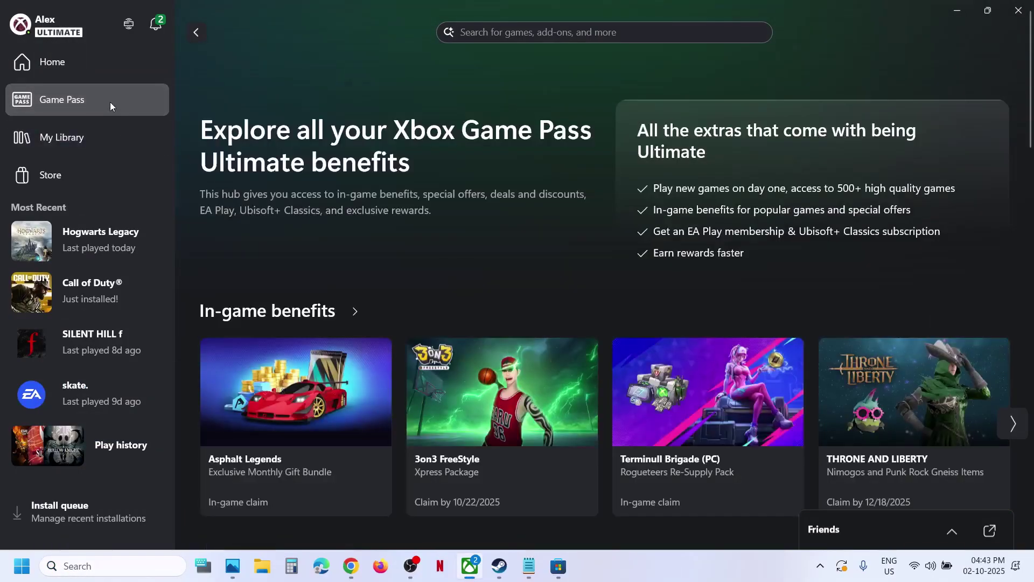
Step: Search the Xbox store for "ghost recon breakpoint" and open the Tom Clancy's Ghost Recon Breakpoint page
left_click(512, 31)
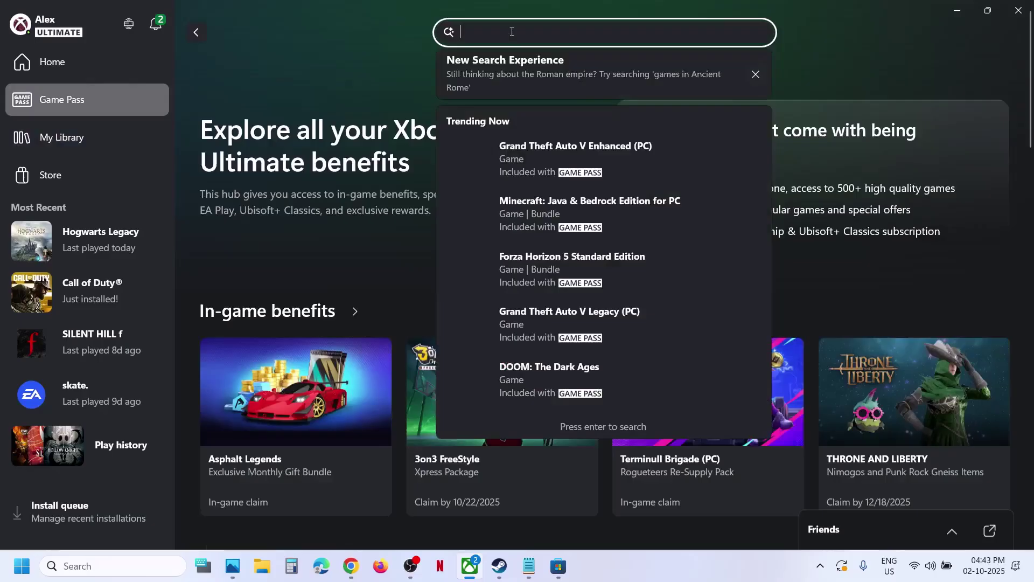
type("ghost ")
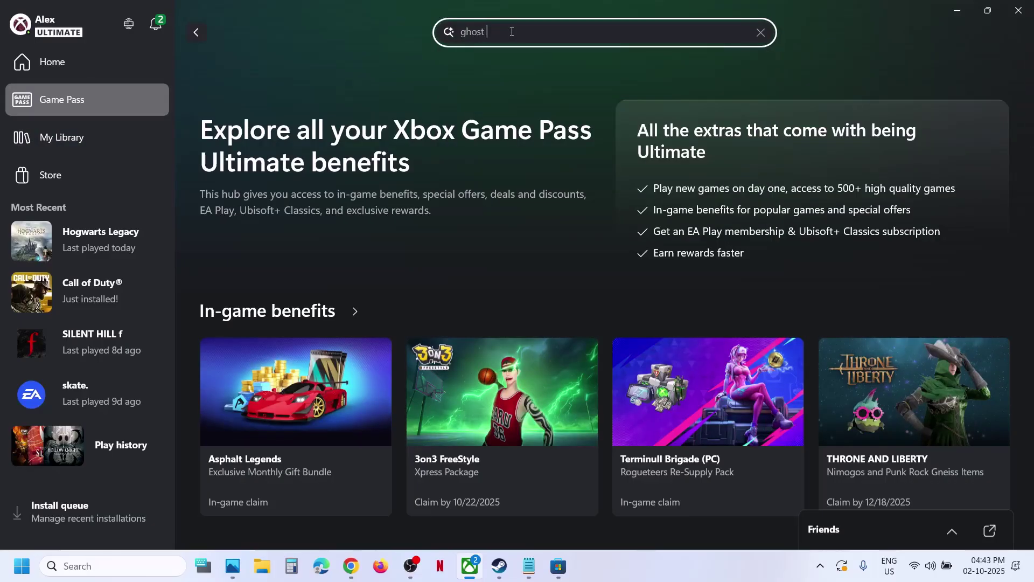
type("recon breakpoint")
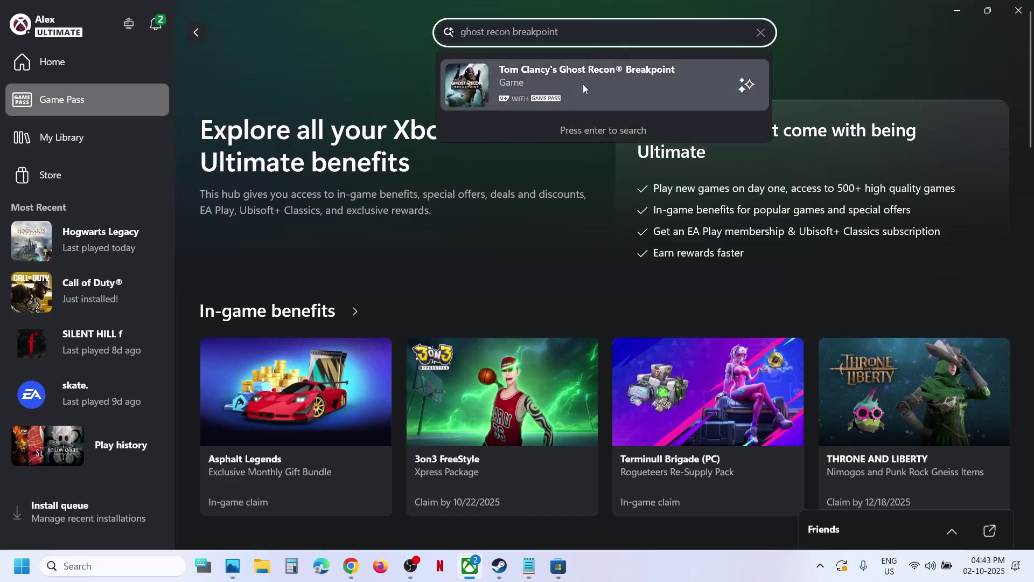
left_click(575, 83)
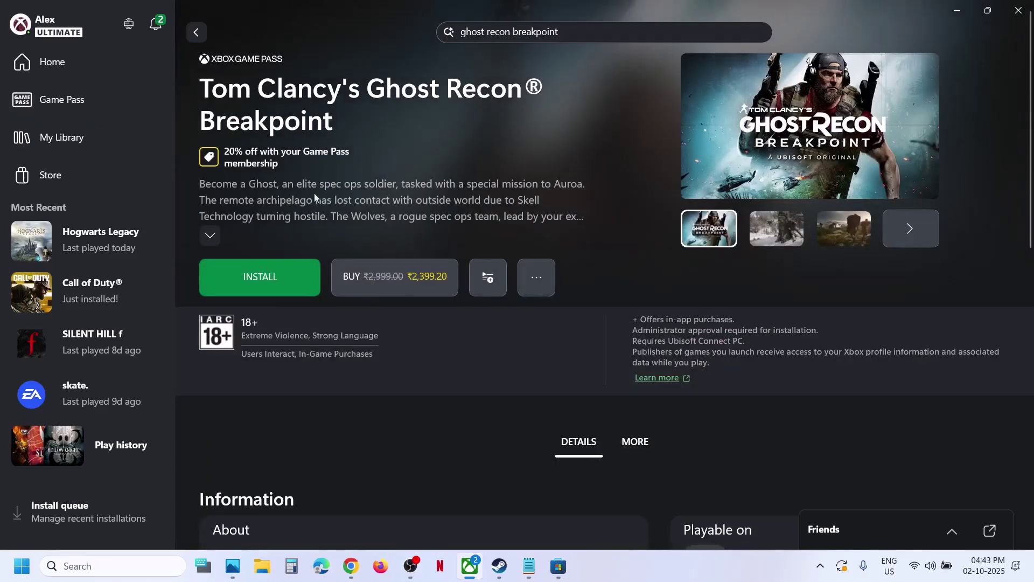
Step: Request the game's installation, install the required Ubisoft Connect PC, and enable its extension
left_click(286, 279)
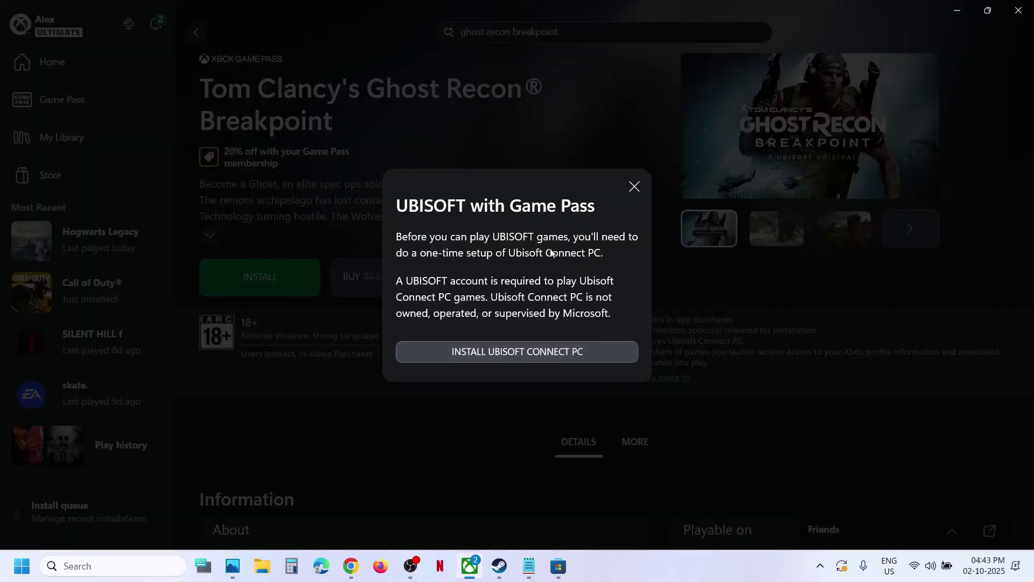
left_click(514, 353)
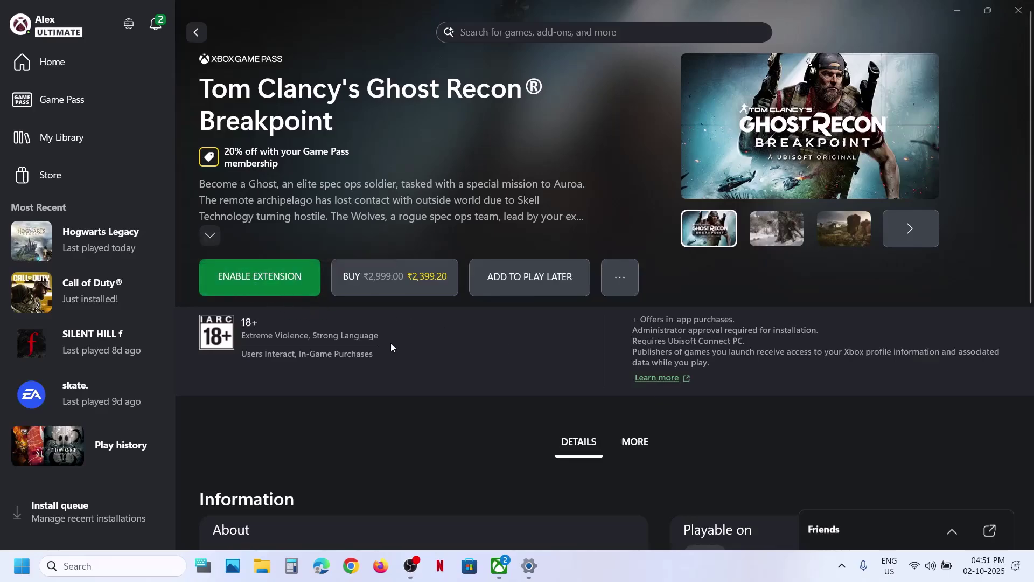
left_click(250, 271)
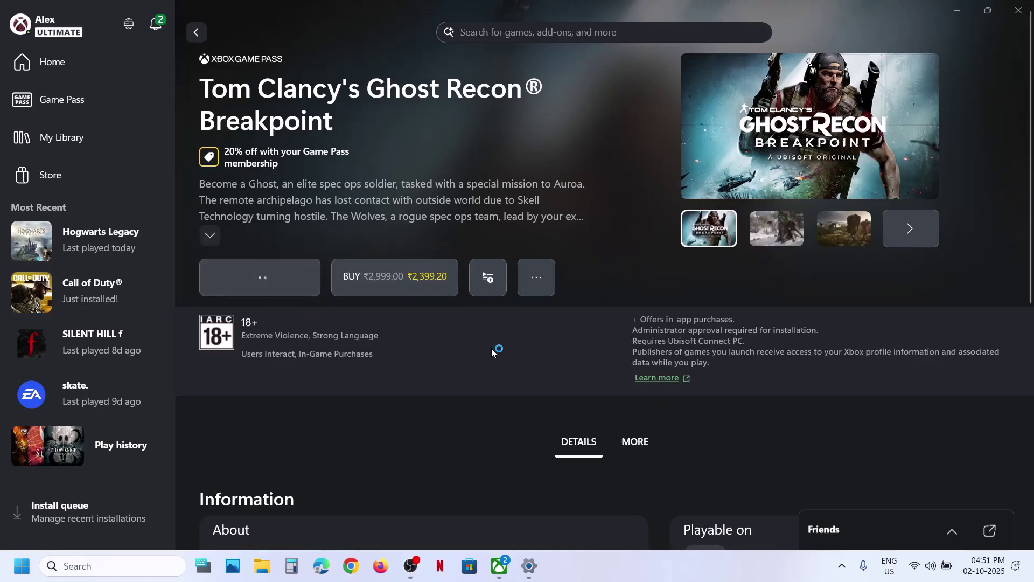
Step: Check the Ubisoft Connect PC extension's status in the Library & Extensions settings, then close the settings
left_click(47, 26)
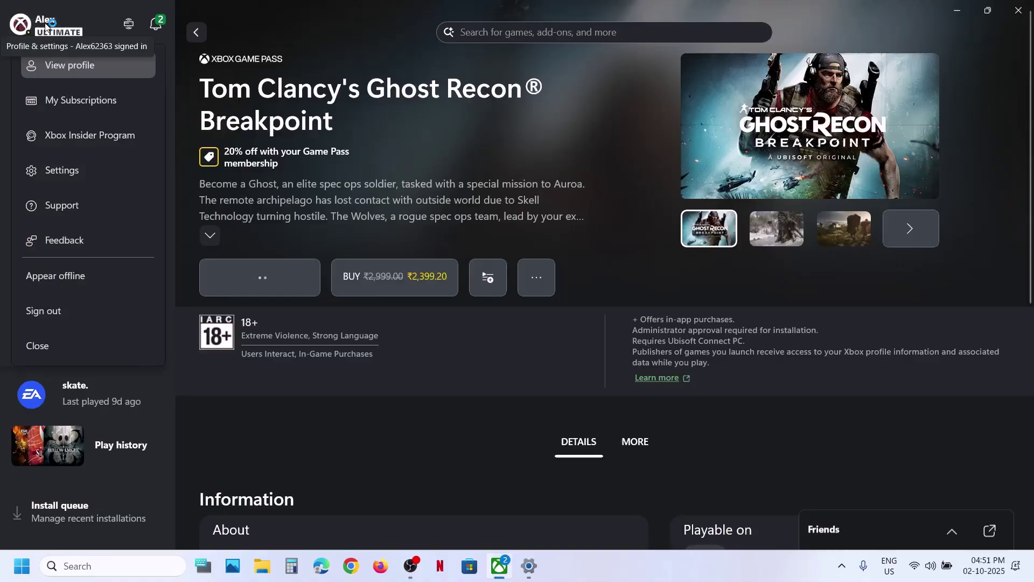
left_click(79, 170)
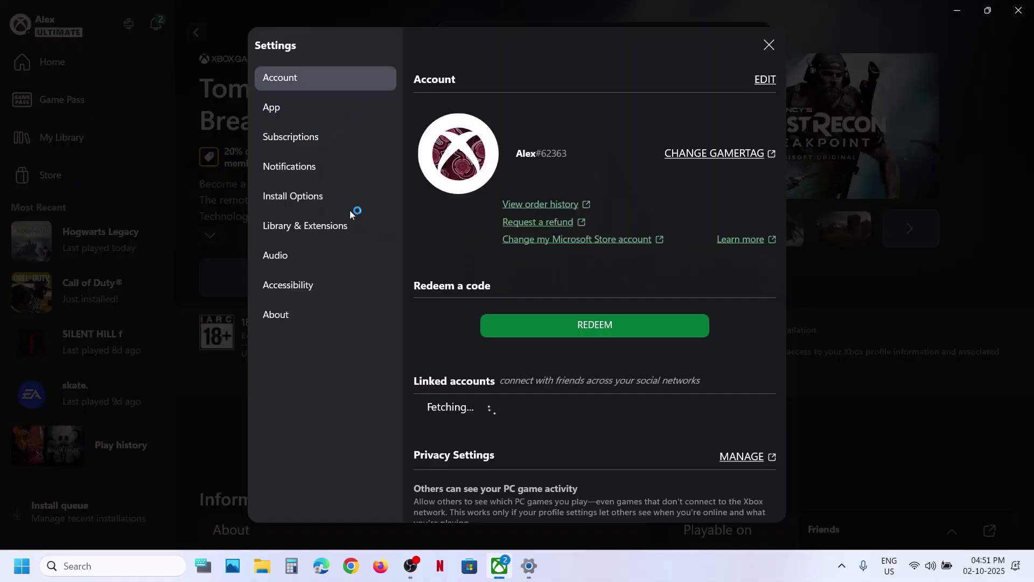
left_click(297, 225)
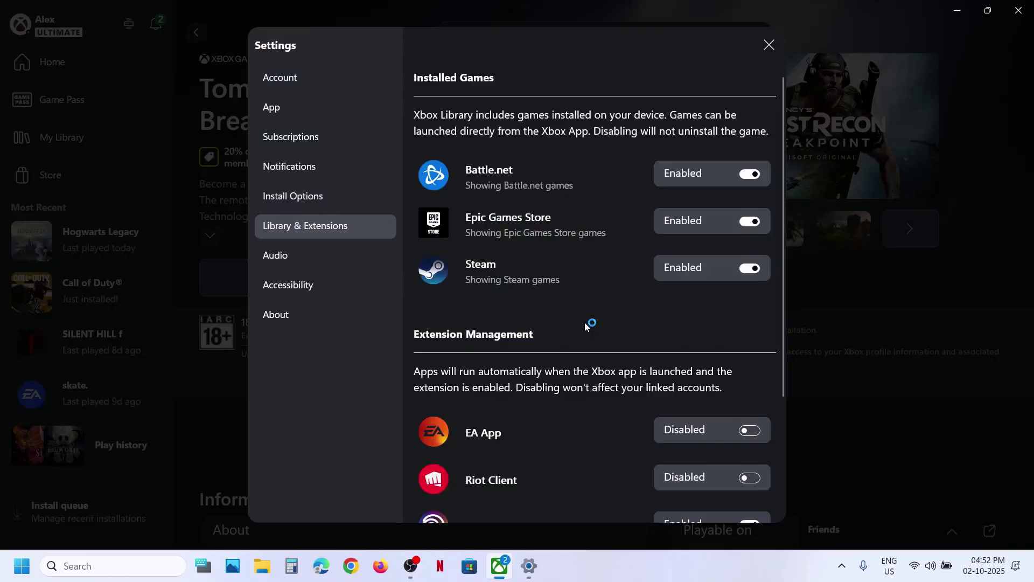
scroll(584, 322, "down", 3)
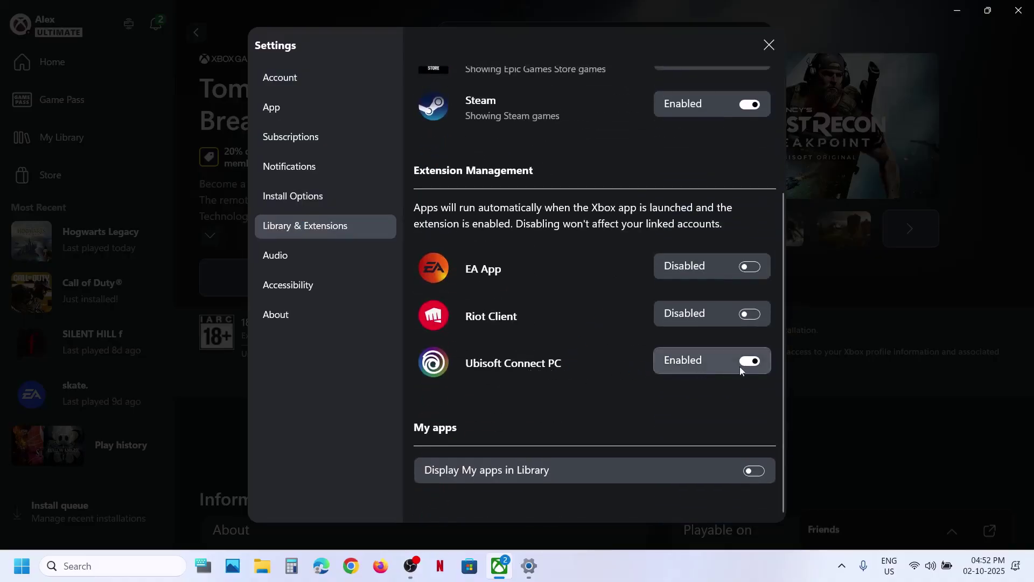
left_click(769, 44)
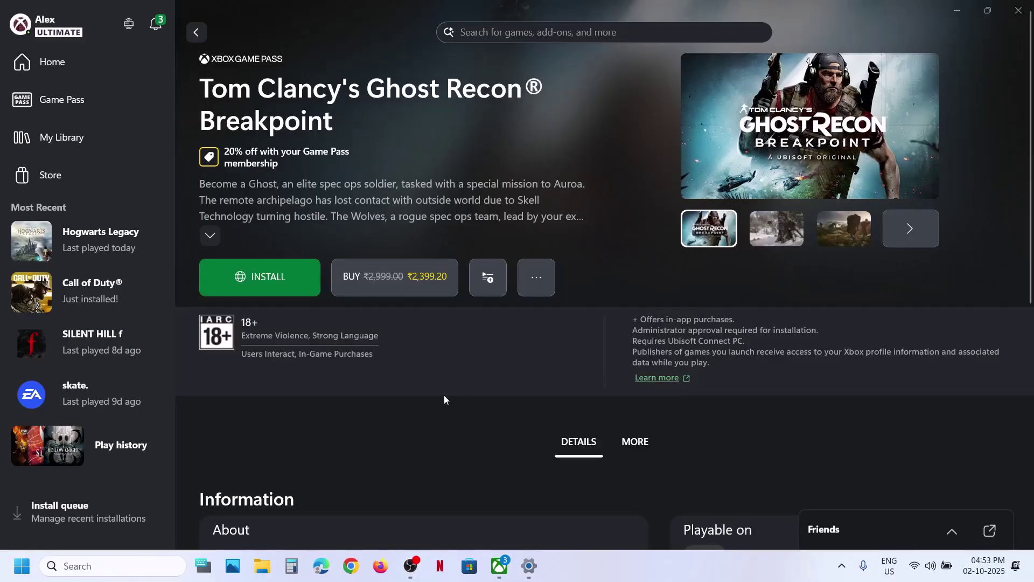
Step: Start installing Ghost Recon Breakpoint and continue with English as the installation language, without additional languages
left_click(270, 277)
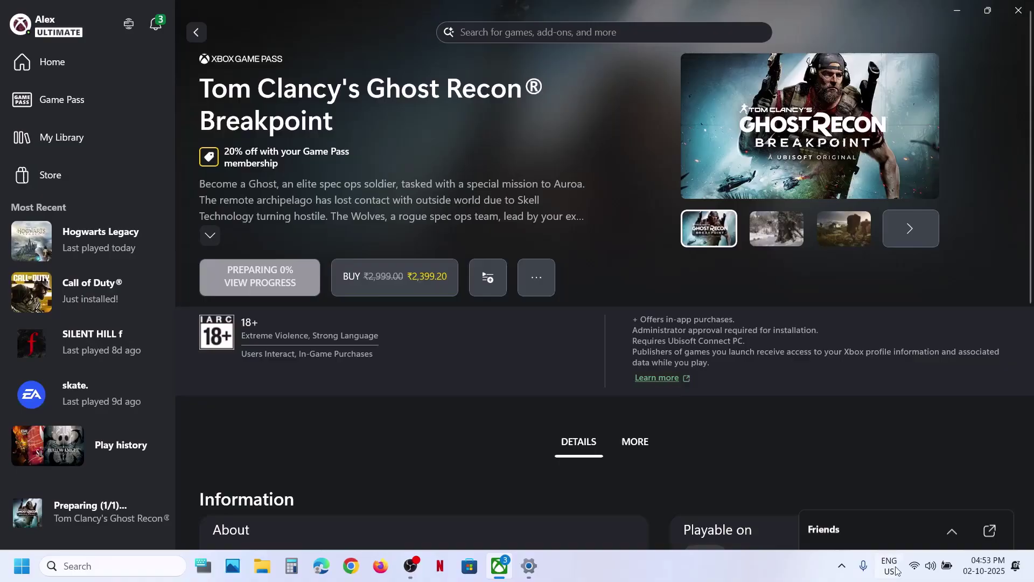
left_click(840, 575)
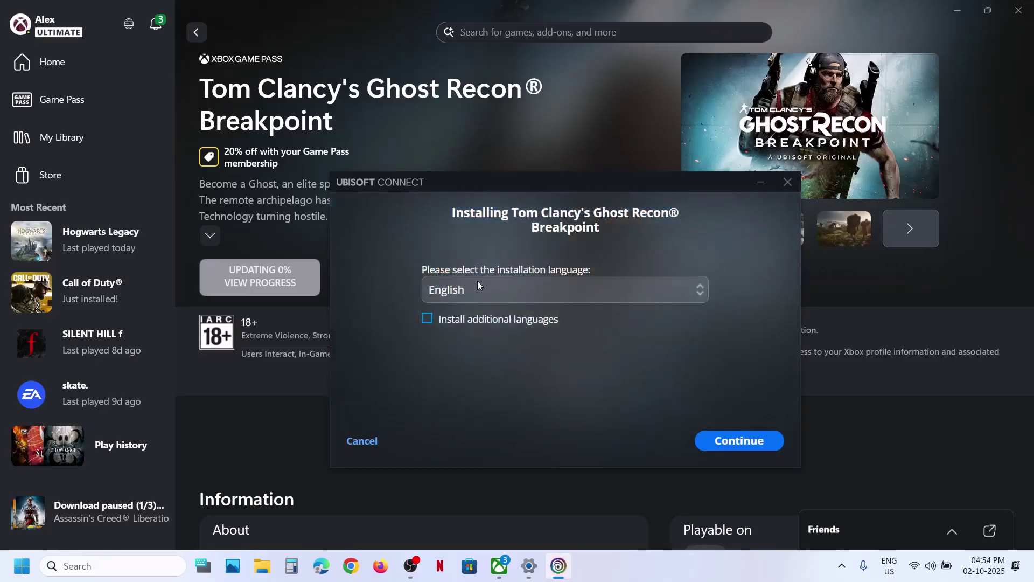
left_click(570, 290)
left_click(512, 253)
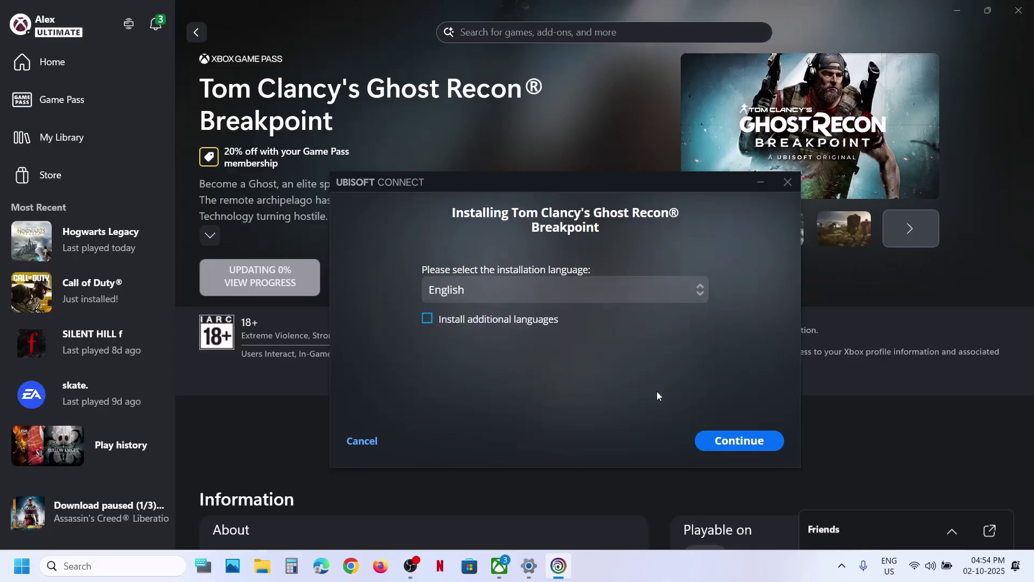
left_click(728, 437)
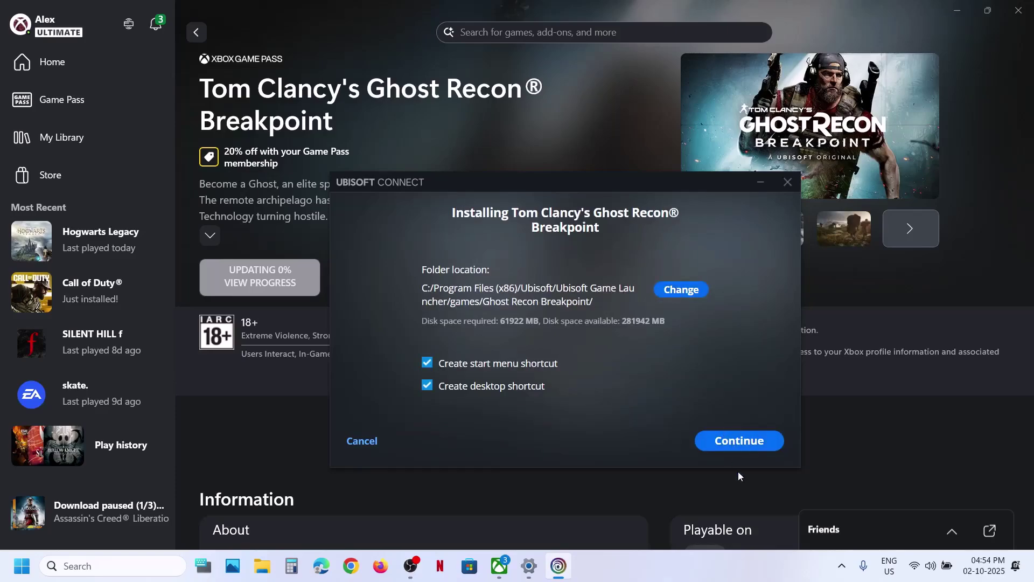
Step: Keep the default install folder and both shortcuts, accept the EULA, and allow Ubisoft Connect Service to make changes to the device
left_click(742, 440)
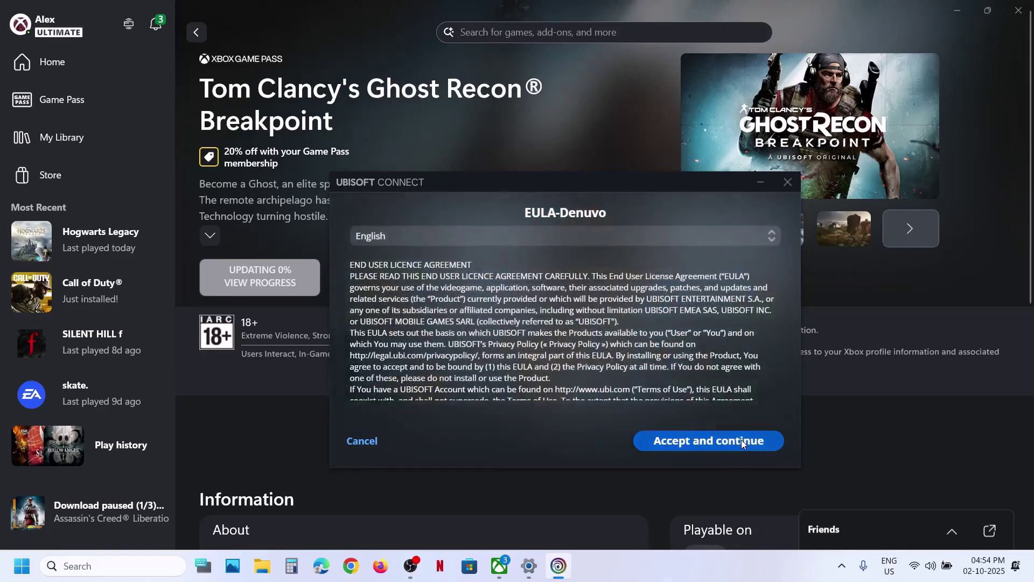
left_click(728, 442)
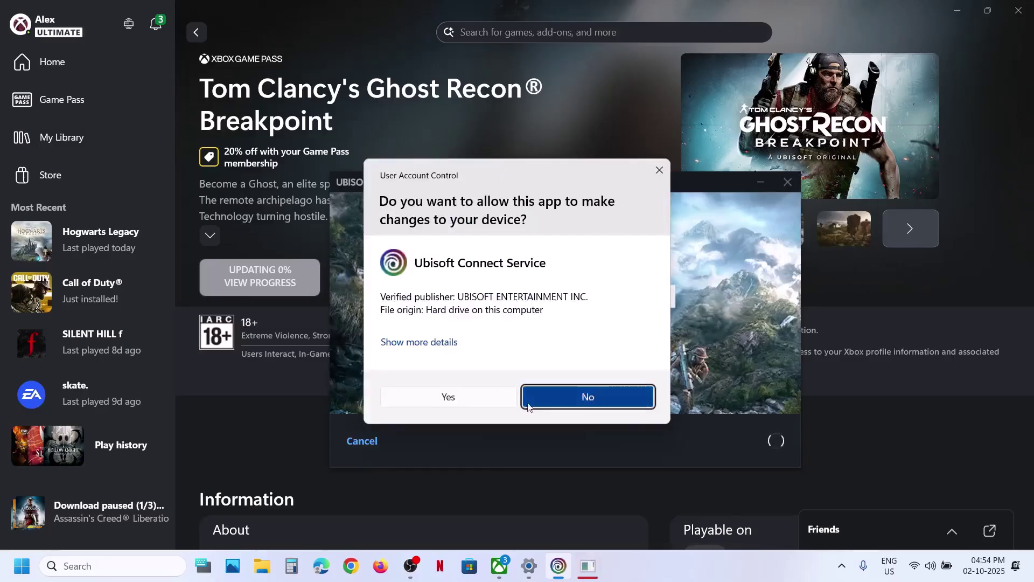
left_click(449, 397)
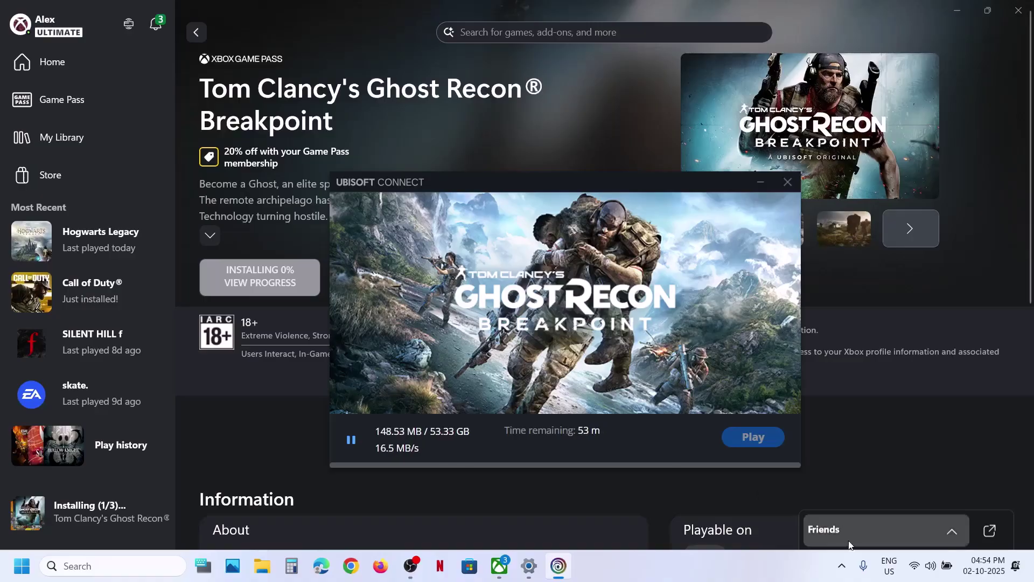
Step: Open the Ubisoft Connect main window from its background process and dismiss the Claws of Awaji promotion
left_click(842, 565)
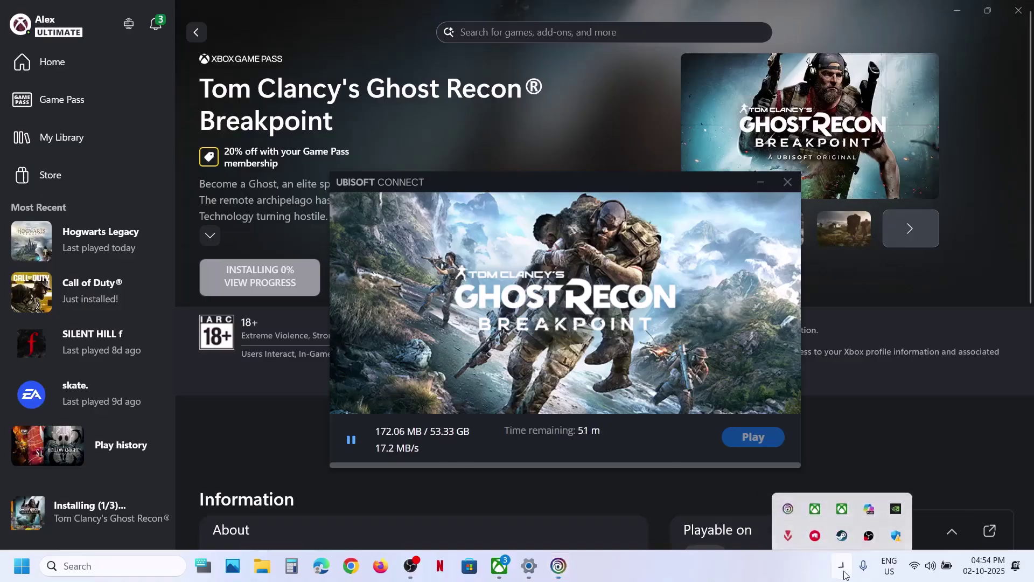
left_click(788, 498)
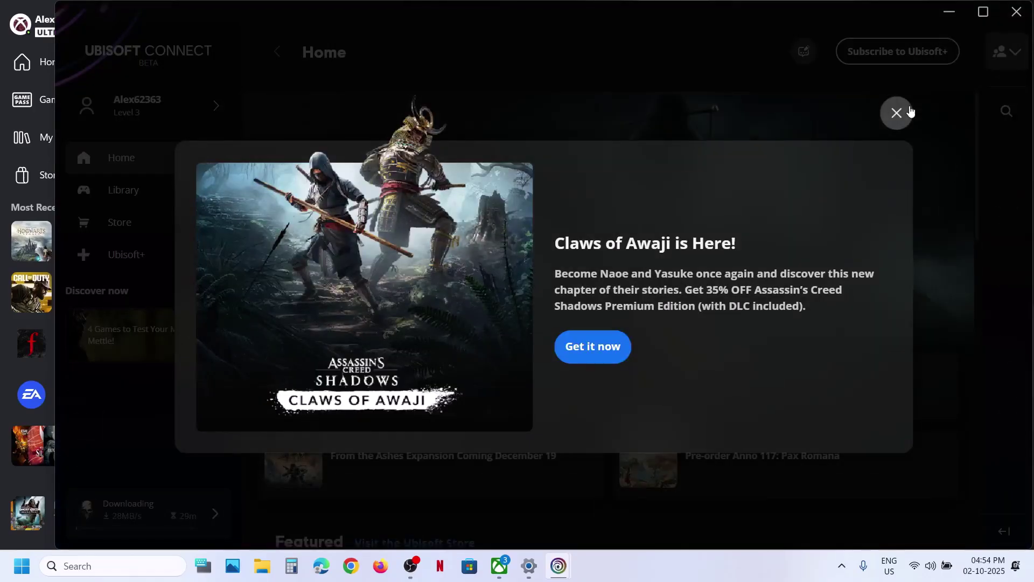
left_click(909, 110)
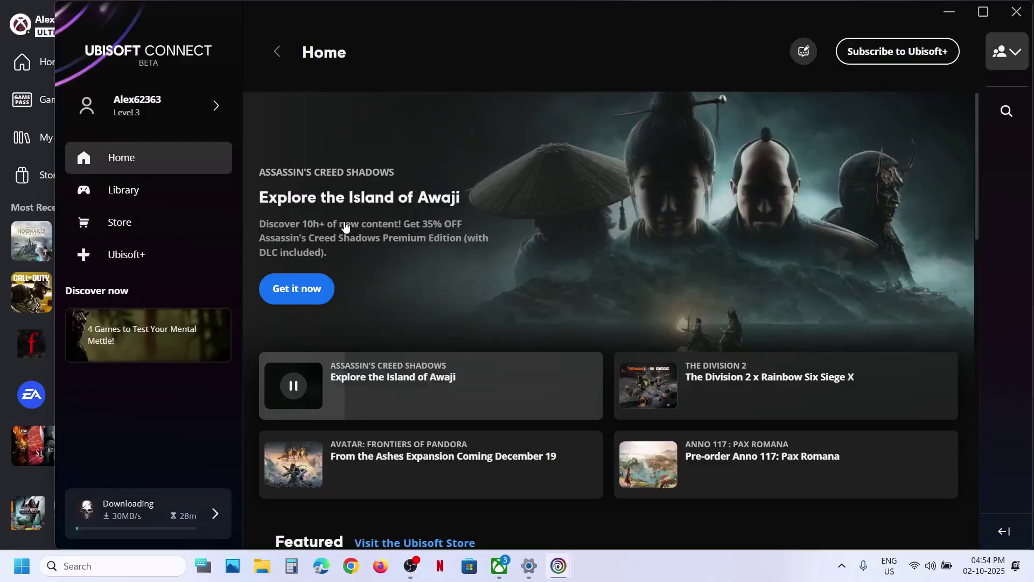
Step: Open the page of Ghost Recon Breakpoint from the installed games in the Ubisoft Connect library
left_click(129, 190)
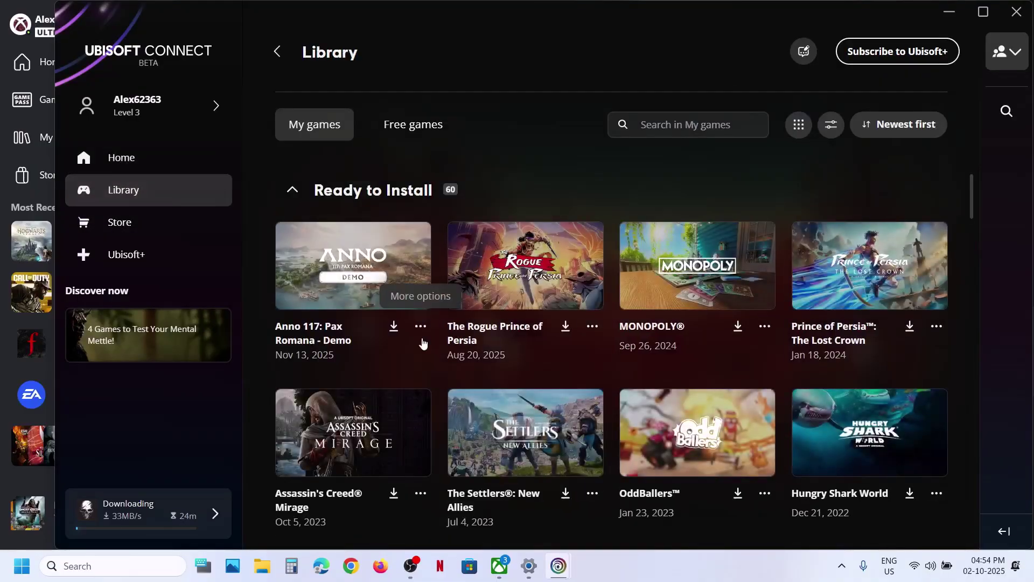
scroll(423, 343, "down", 20)
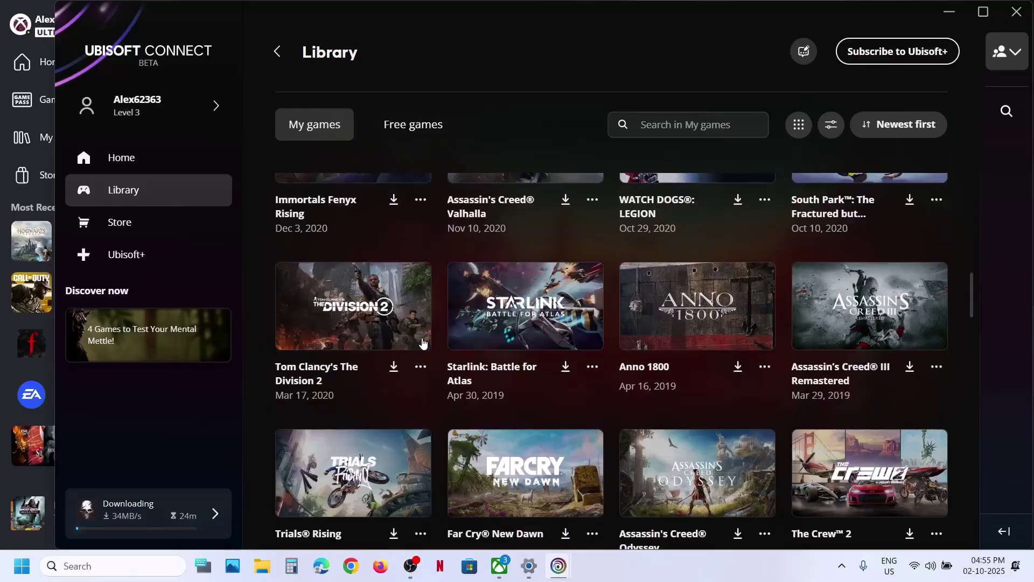
scroll(423, 343, "down", 20)
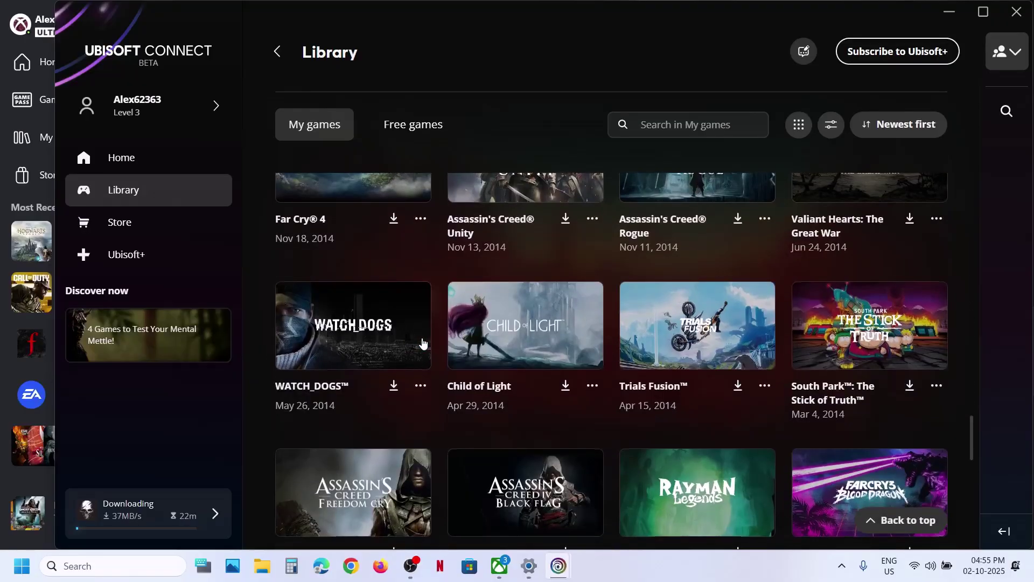
scroll(422, 342, "down", 6)
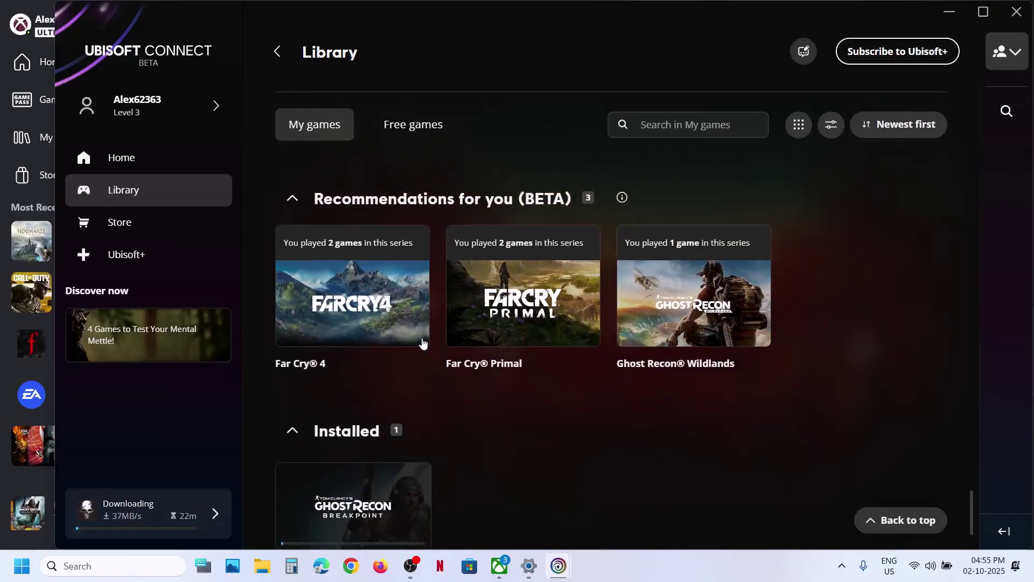
scroll(423, 344, "down", 2)
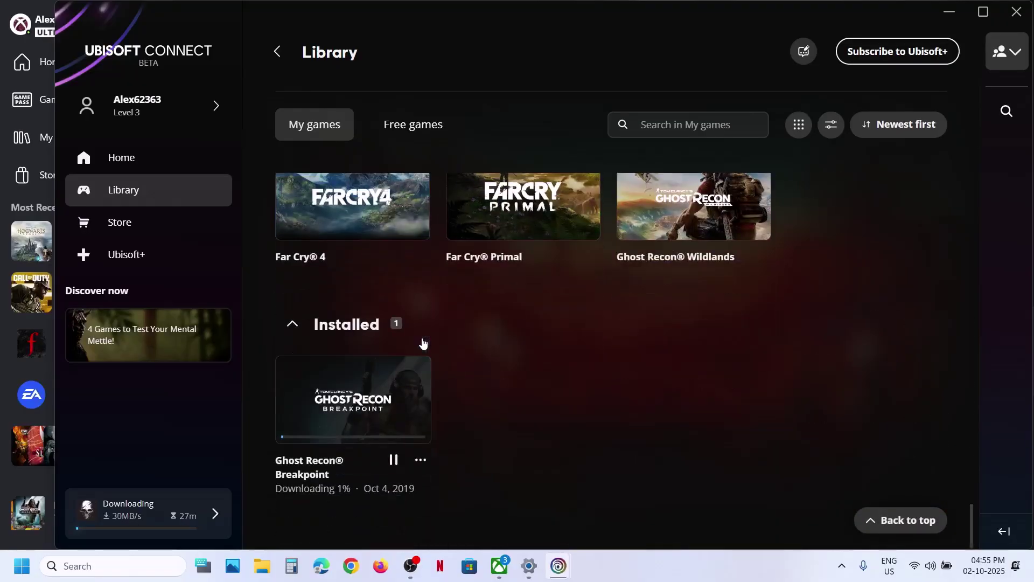
left_click(348, 404)
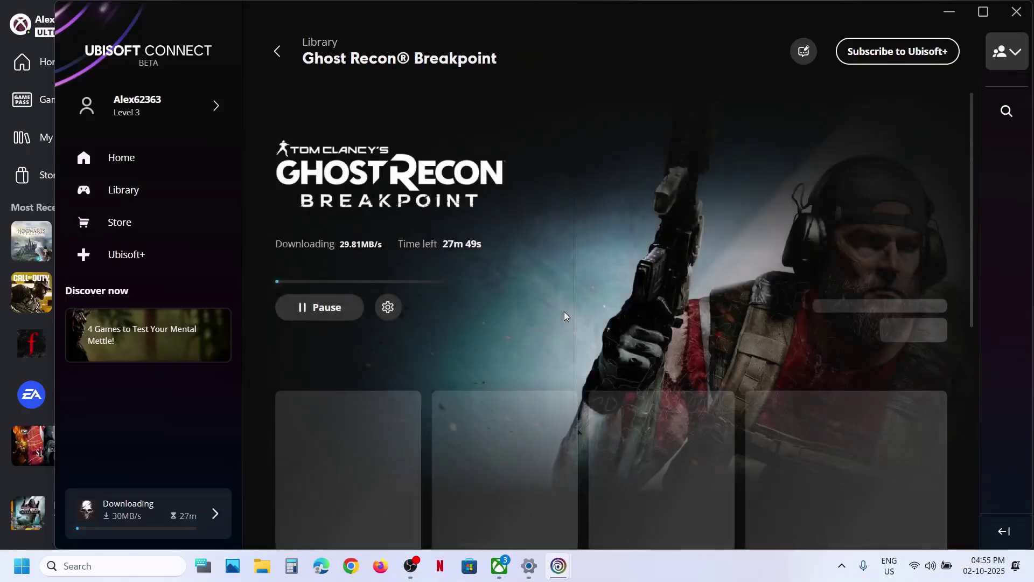